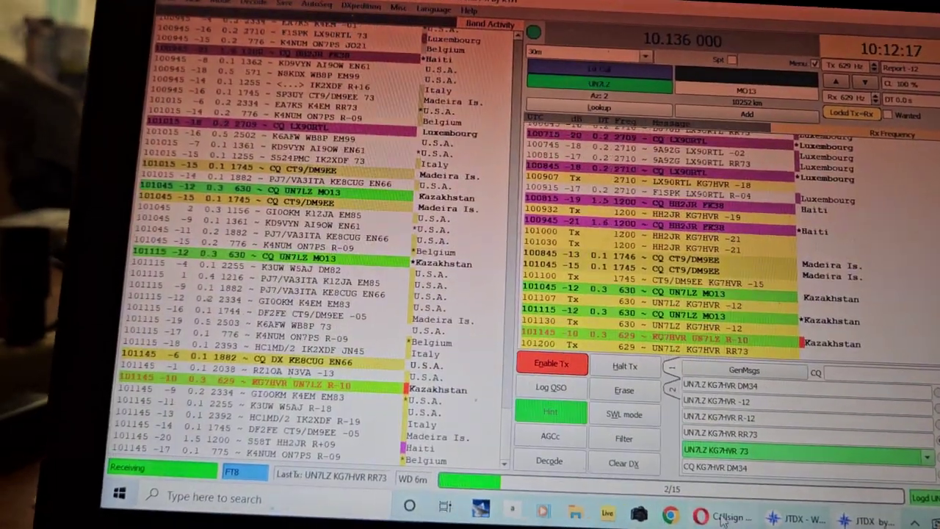
{"action": "left_click", "coordinate": [722, 519]}
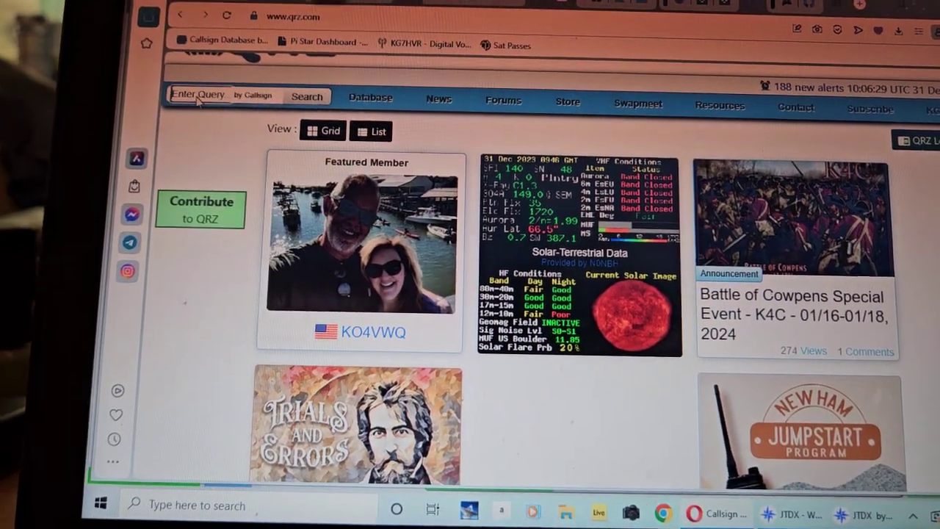
{"action": "right_click", "coordinate": [198, 96]}
{"action": "left_click", "coordinate": [220, 218]}
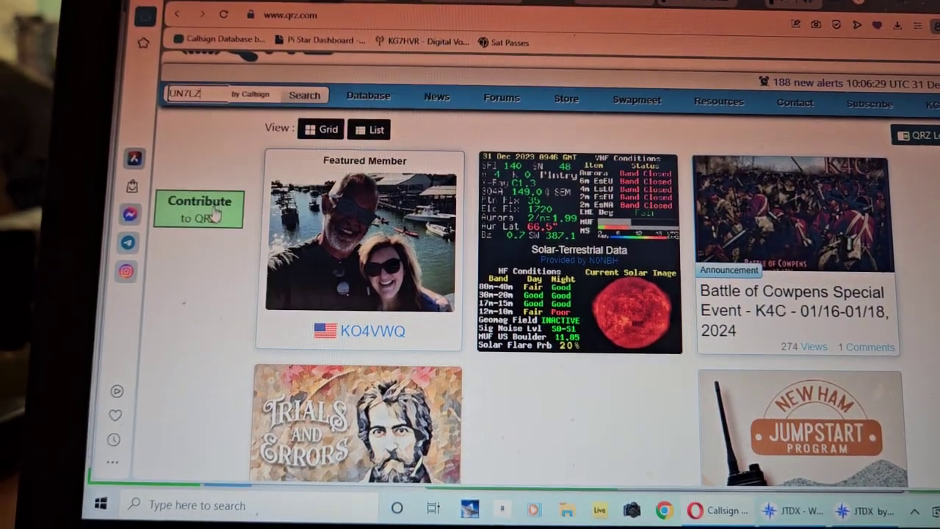
{"action": "left_click", "coordinate": [302, 93]}
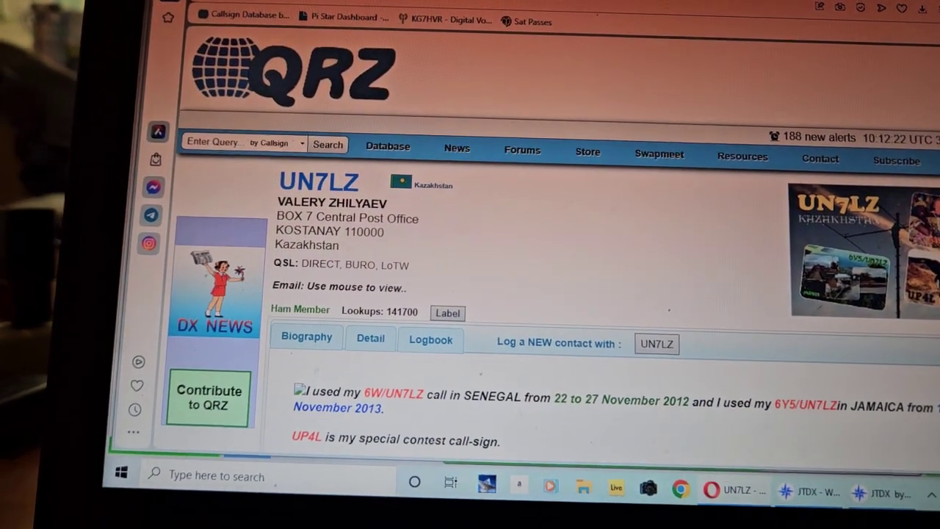
{"action": "left_click", "coordinate": [873, 496]}
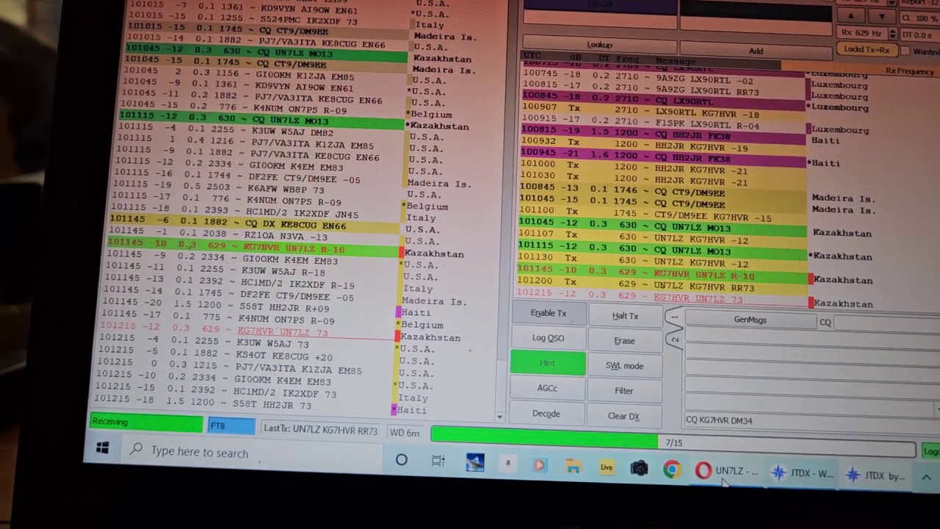
{"action": "left_click", "coordinate": [756, 467]}
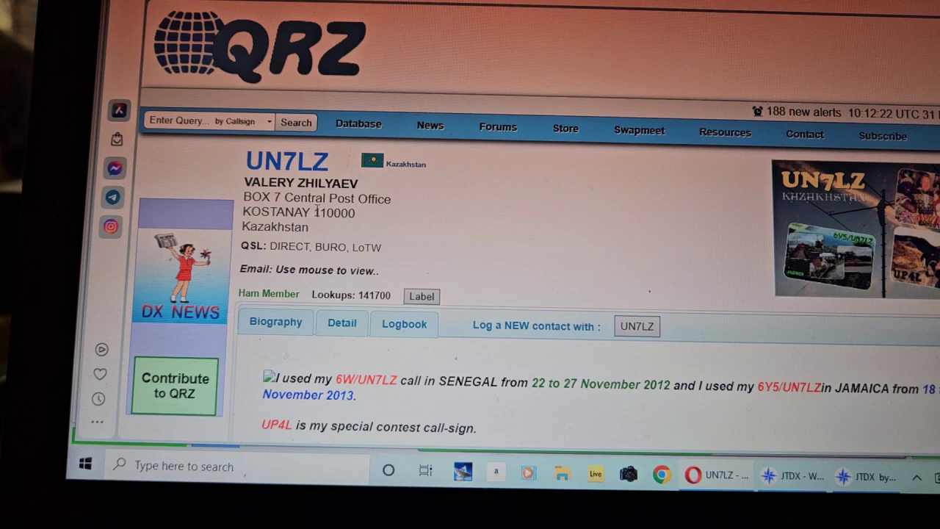
{"action": "scroll", "coordinate": [455, 227], "scroll_direction": "down", "scroll_amount": 2}
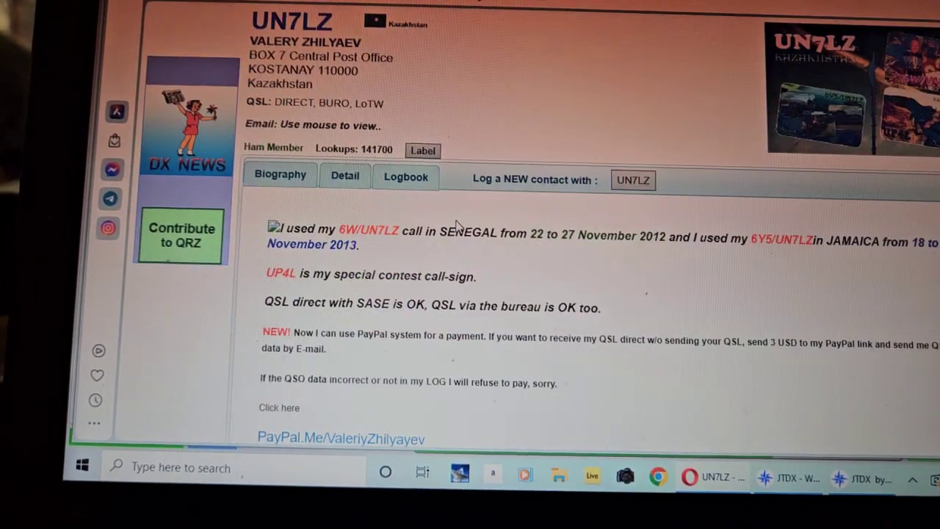
{"action": "scroll", "coordinate": [455, 227], "scroll_direction": "down", "scroll_amount": 3}
{"action": "scroll", "coordinate": [455, 227], "scroll_direction": "down", "scroll_amount": 3}
{"action": "scroll", "coordinate": [453, 231], "scroll_direction": "down", "scroll_amount": 1}
{"action": "scroll", "coordinate": [453, 231], "scroll_direction": "down", "scroll_amount": 3}
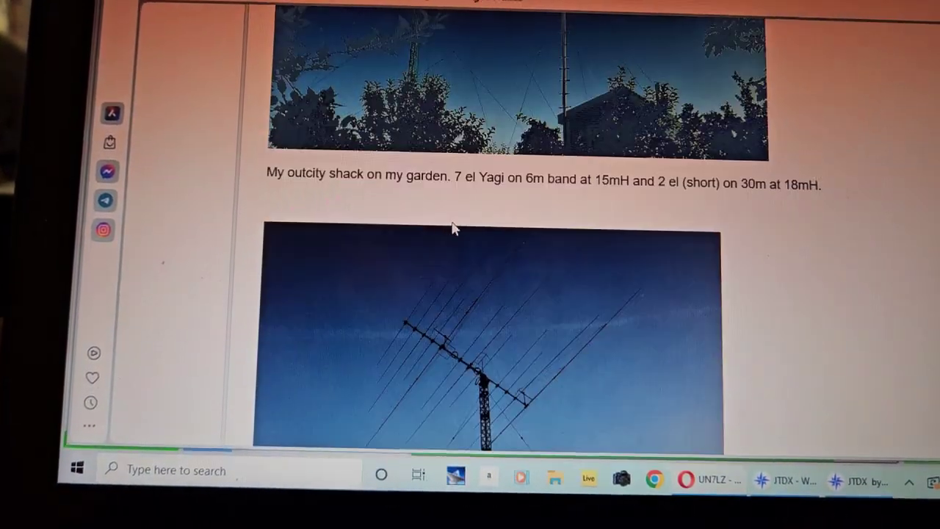
{"action": "scroll", "coordinate": [453, 231], "scroll_direction": "down", "scroll_amount": 3}
{"action": "scroll", "coordinate": [426, 246], "scroll_direction": "down", "scroll_amount": 2}
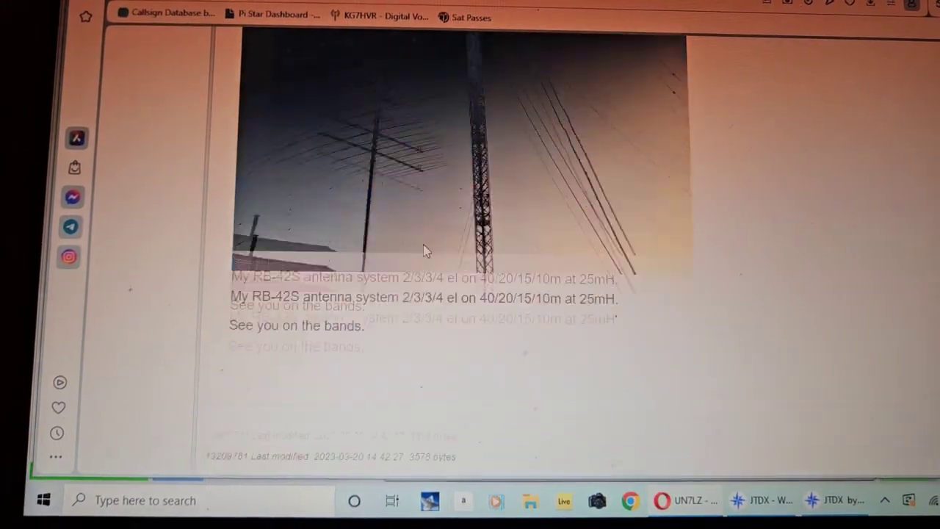
{"action": "scroll", "coordinate": [426, 246], "scroll_direction": "down", "scroll_amount": 3}
{"action": "scroll", "coordinate": [430, 242], "scroll_direction": "up", "scroll_amount": 5}
{"action": "scroll", "coordinate": [433, 241], "scroll_direction": "up", "scroll_amount": 5}
{"action": "scroll", "coordinate": [436, 240], "scroll_direction": "up", "scroll_amount": 10}
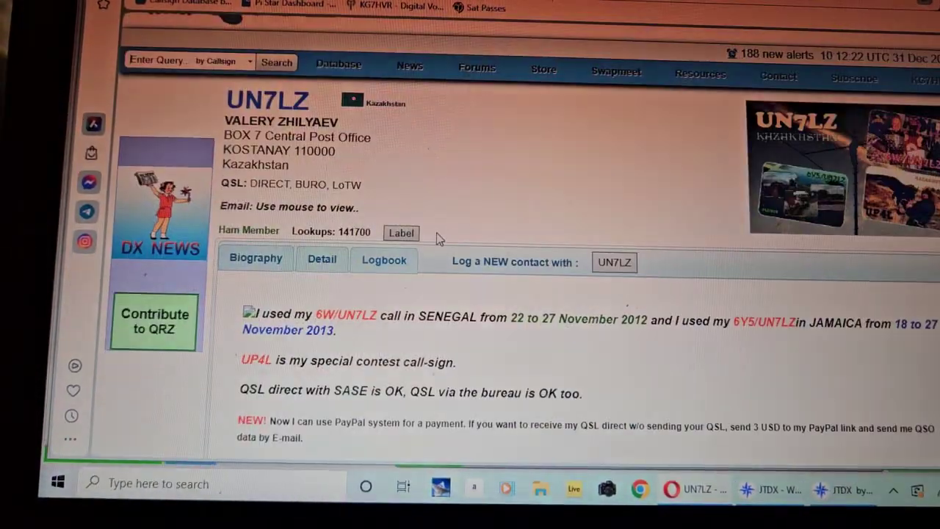
{"action": "scroll", "coordinate": [440, 235], "scroll_direction": "up", "scroll_amount": 2}
Step: Create and save a new logbook record for UN7LZ on 10.136 MHz FT8
{"action": "left_click", "coordinate": [617, 337]}
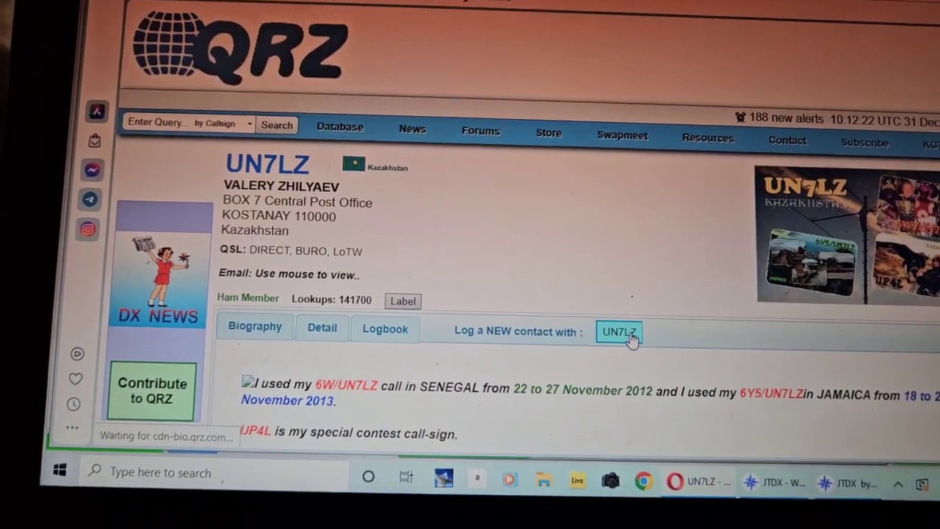
{"action": "scroll", "coordinate": [750, 301], "scroll_direction": "down", "scroll_amount": 3}
{"action": "scroll", "coordinate": [752, 305], "scroll_direction": "down", "scroll_amount": 1}
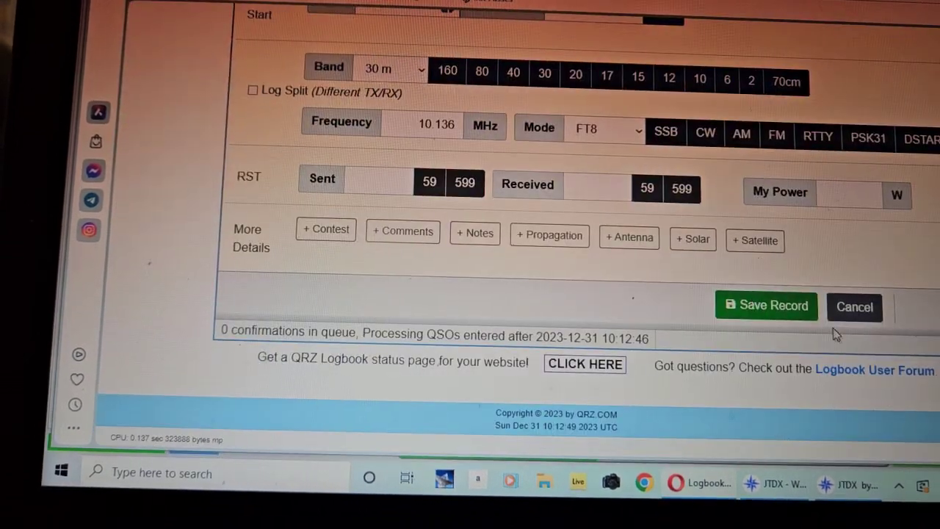
{"action": "left_click", "coordinate": [776, 312]}
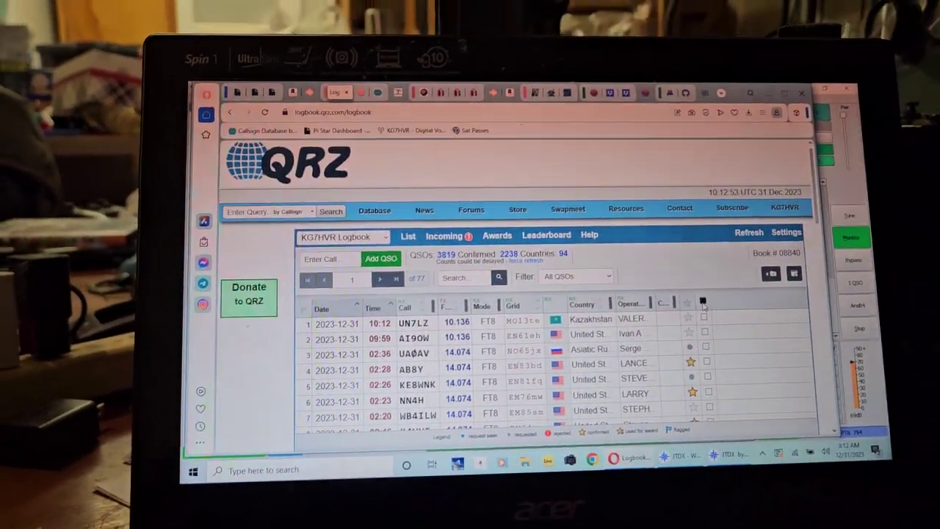
Step: Send a confirmation request for the UN7LZ record, dismiss the notice, and return to JTDX
{"action": "left_click", "coordinate": [702, 303]}
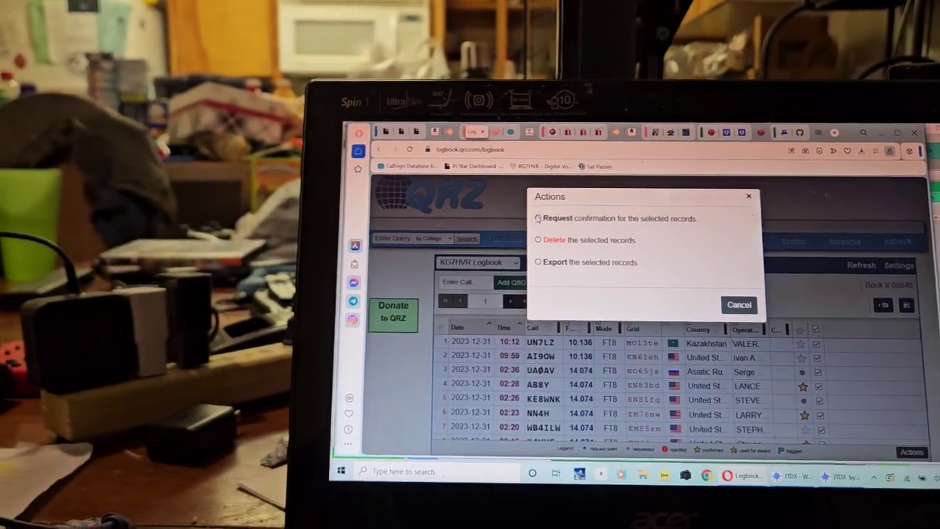
{"action": "left_click", "coordinate": [525, 217]}
{"action": "left_click", "coordinate": [708, 307]}
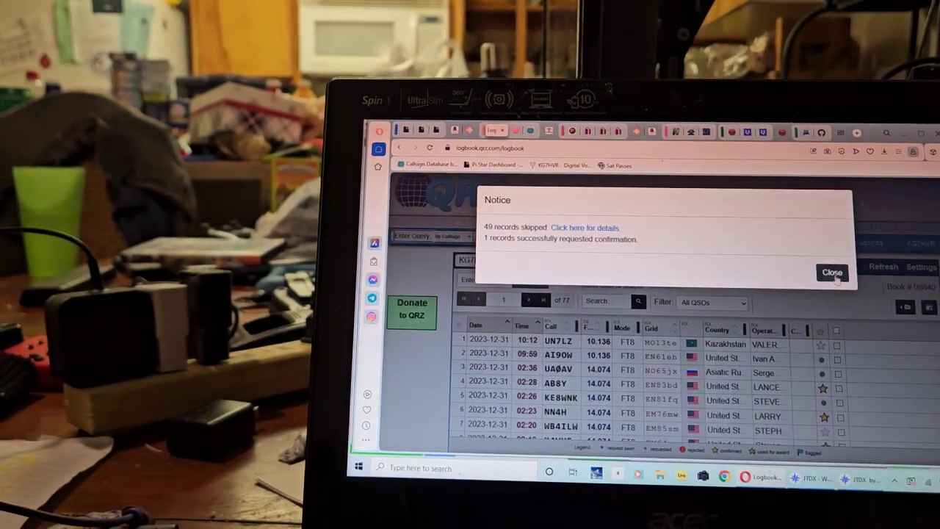
{"action": "left_click", "coordinate": [834, 271]}
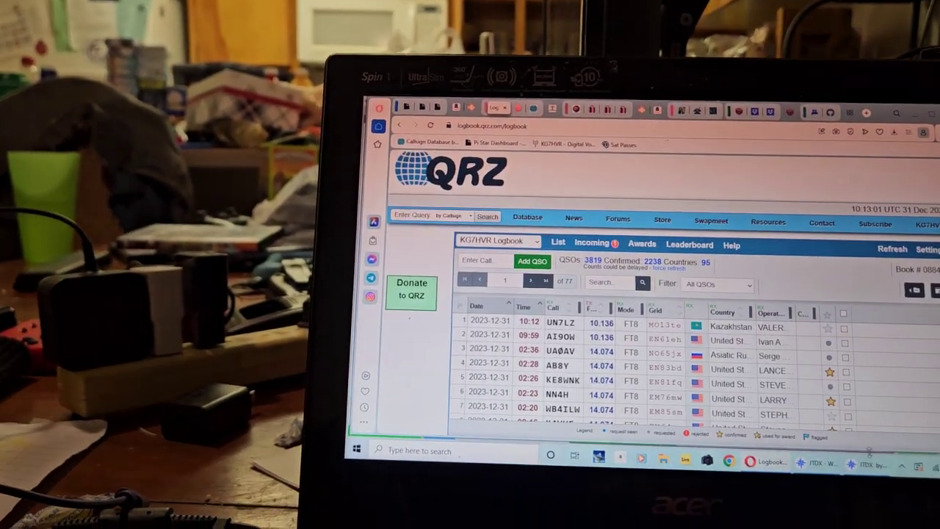
{"action": "left_click", "coordinate": [883, 465]}
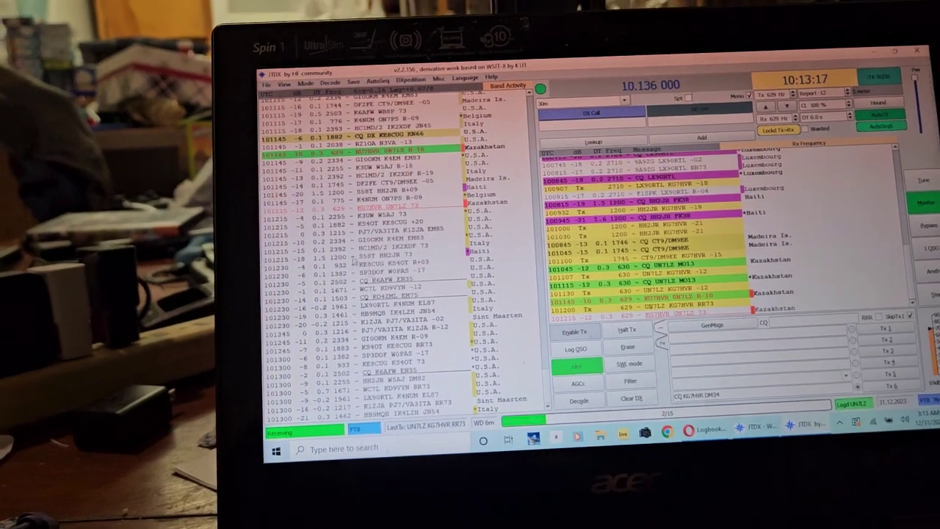
{"action": "scroll", "coordinate": [370, 257], "scroll_direction": "up", "scroll_amount": 6}
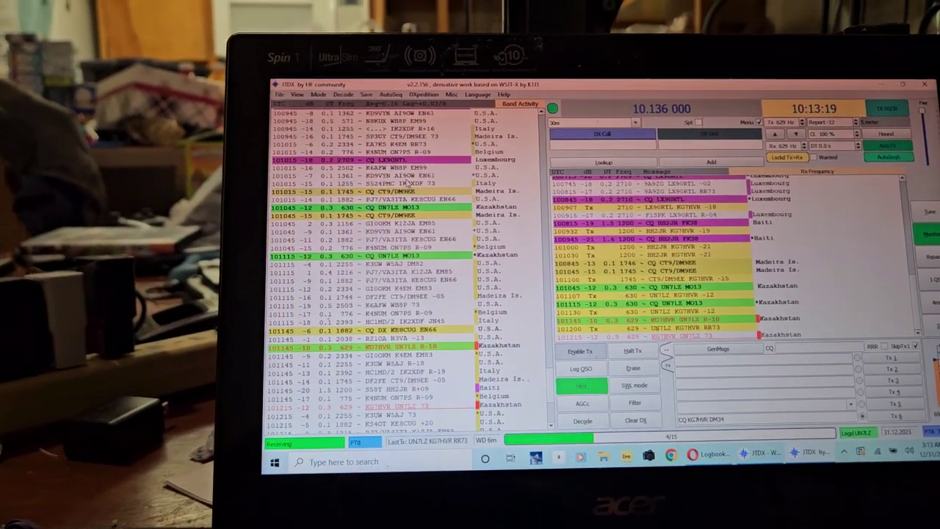